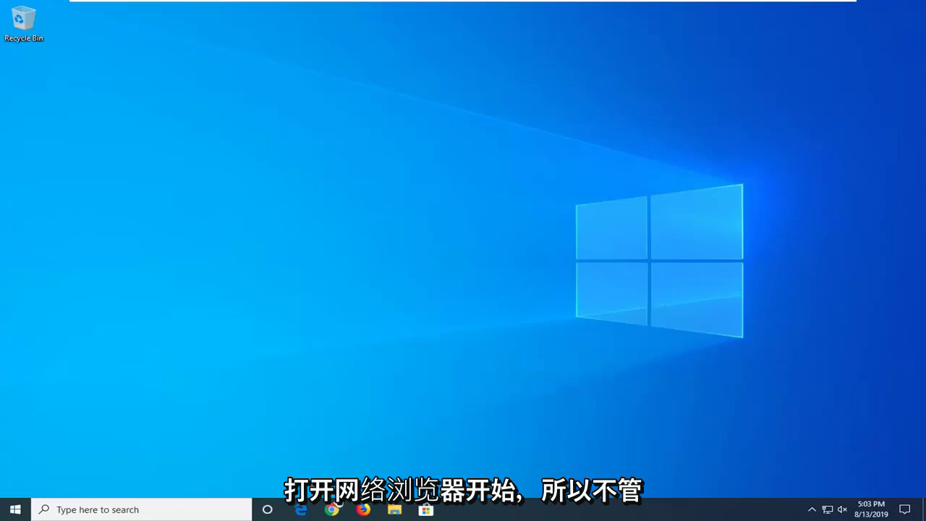
# Open google.com in a maximized Chrome window and enter 'directx end user runtimke web installer' in the search box.
pyautogui.click(337, 507)
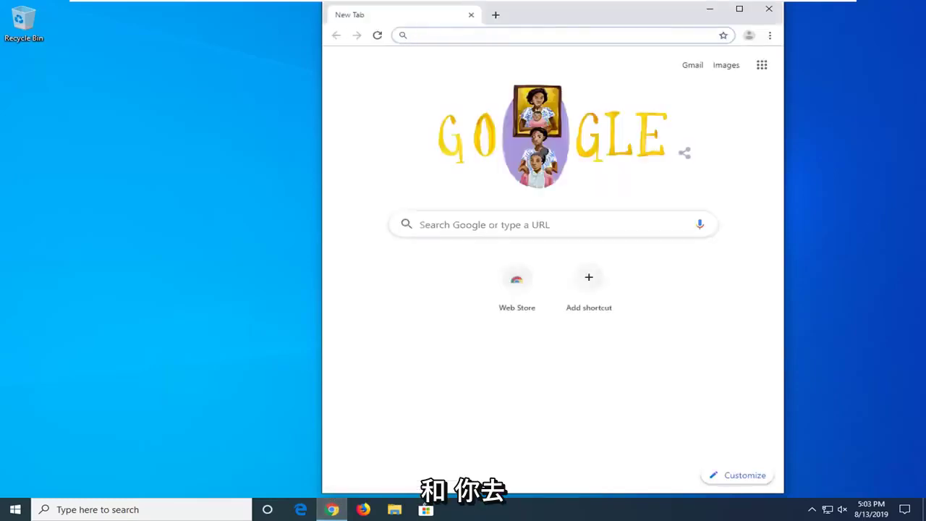
pyautogui.write('google.com')
pyautogui.press('Return')
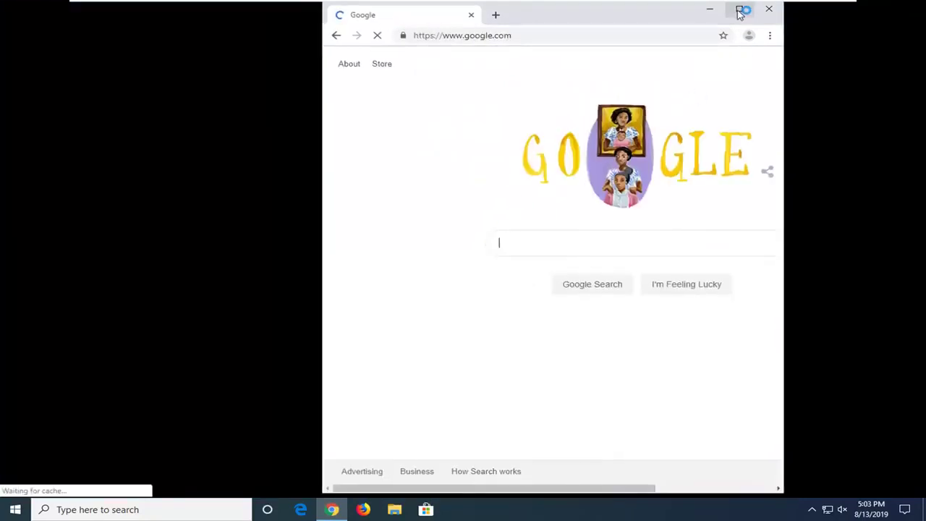
pyautogui.click(738, 16)
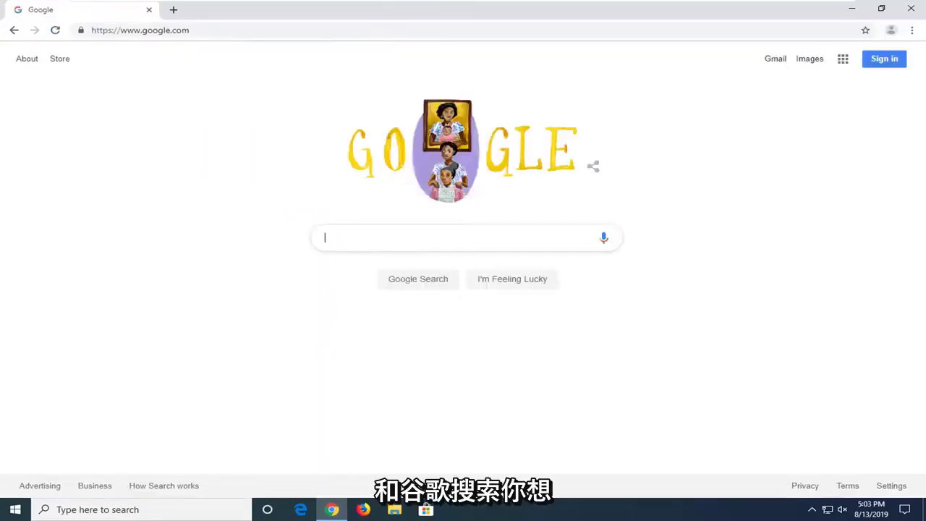
pyautogui.click(358, 242)
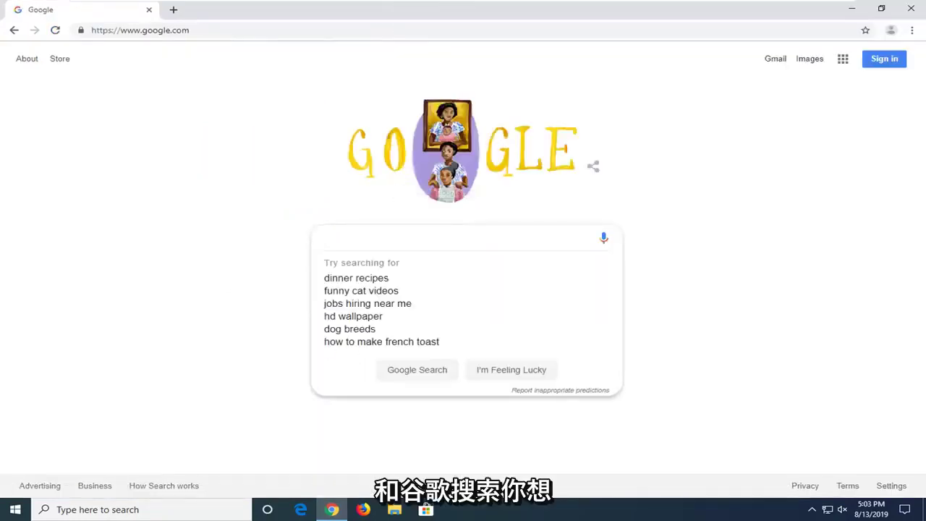
pyautogui.write('direct')
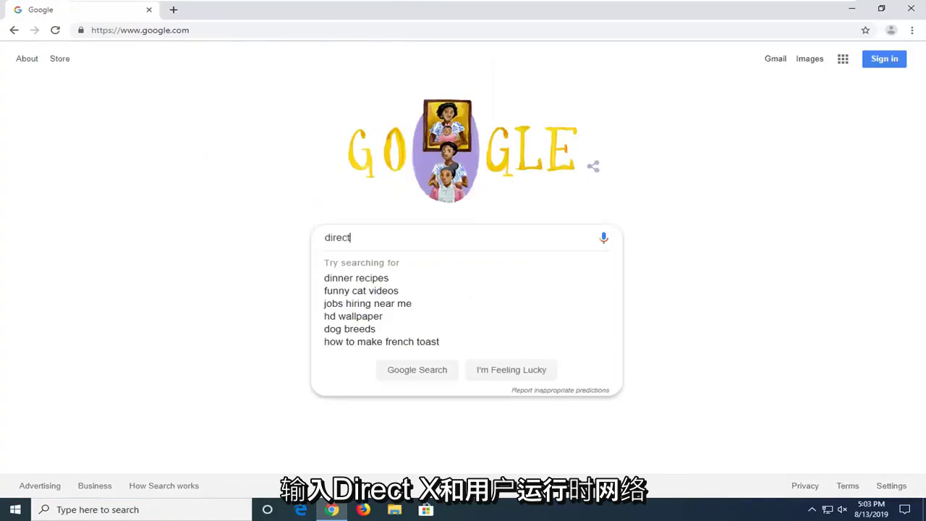
pyautogui.write('x end ')
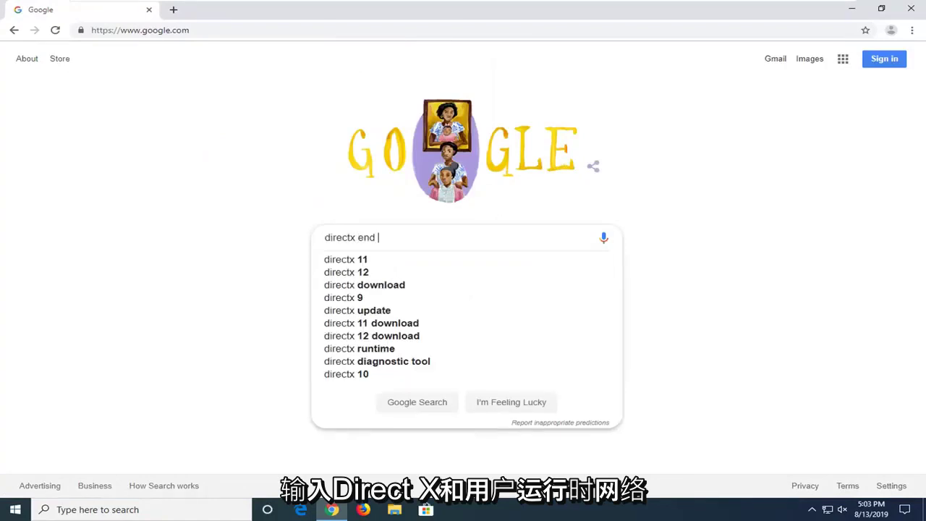
pyautogui.write('user')
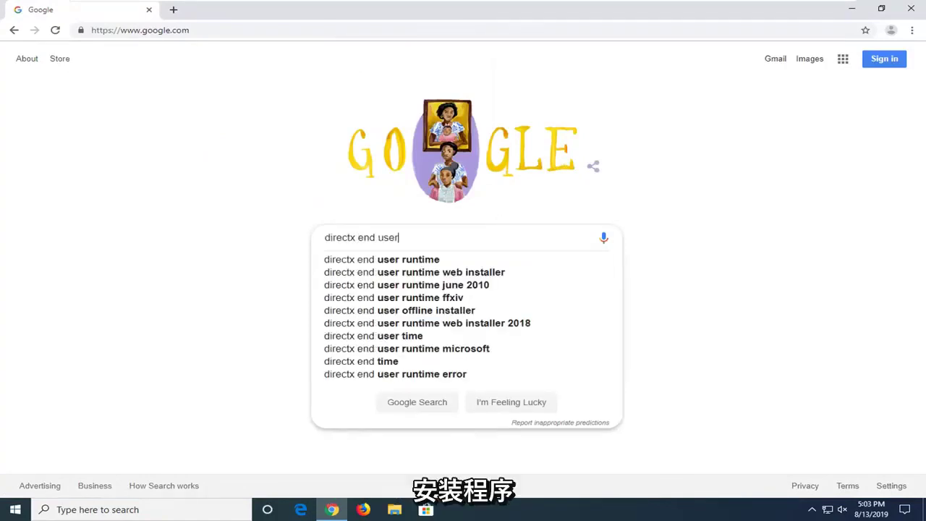
pyautogui.write(' runtimke web installer')
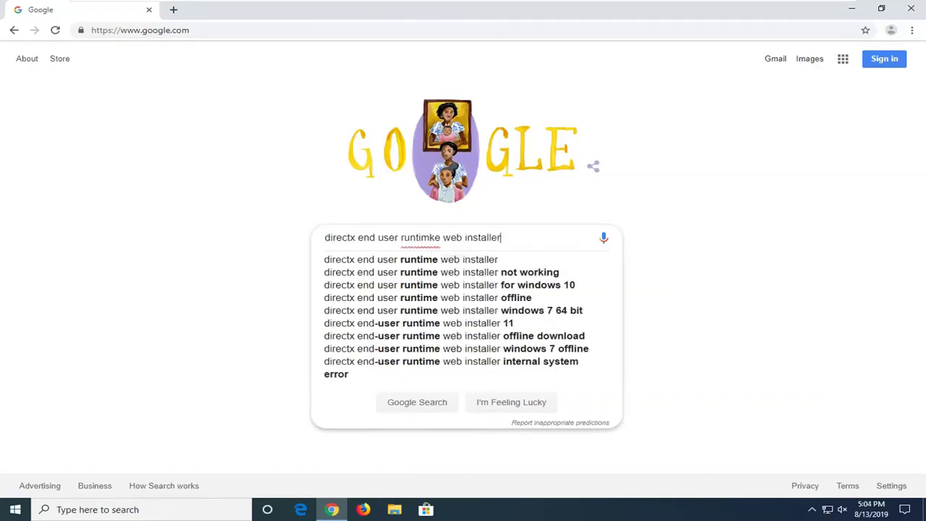
# Search for the corrected DirectX runtime web installer query and open Microsoft's DirectX End-User Runtime download page.
pyautogui.press('Delete')
pyautogui.press('Return')
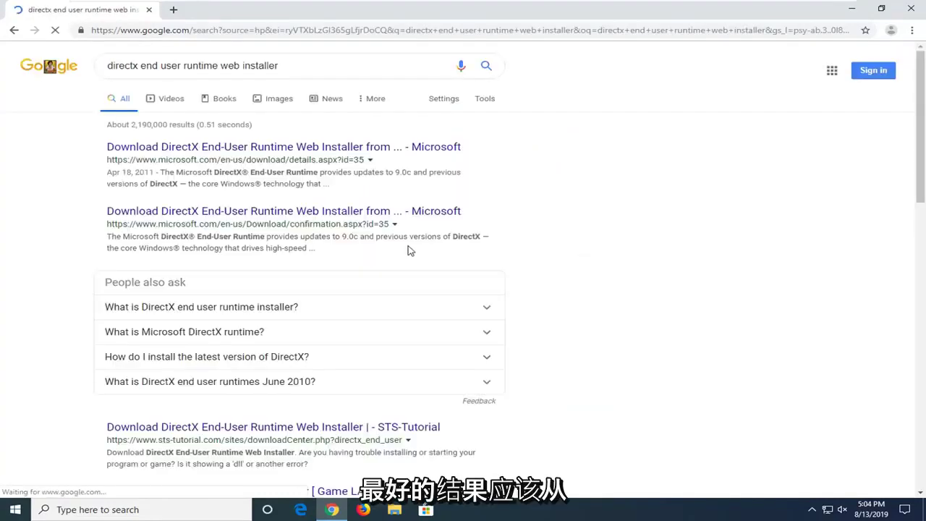
pyautogui.click(201, 158)
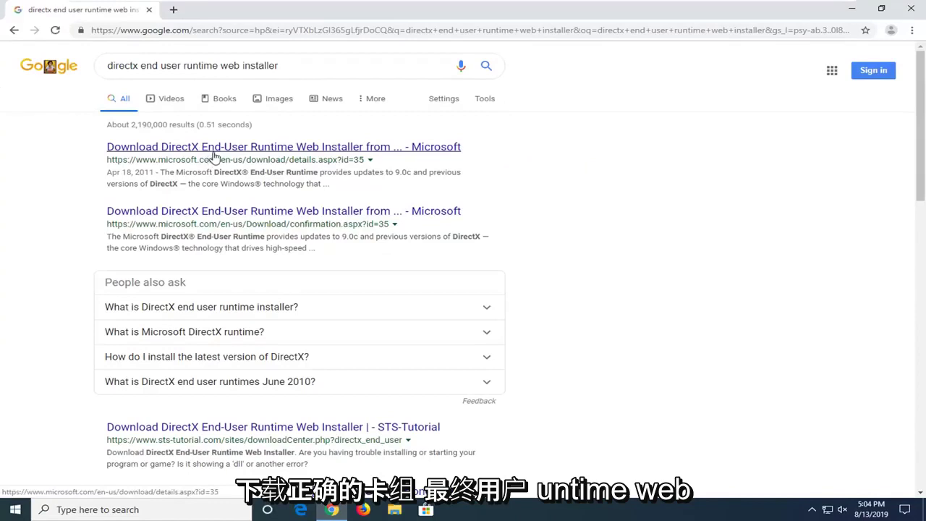
pyautogui.click(232, 154)
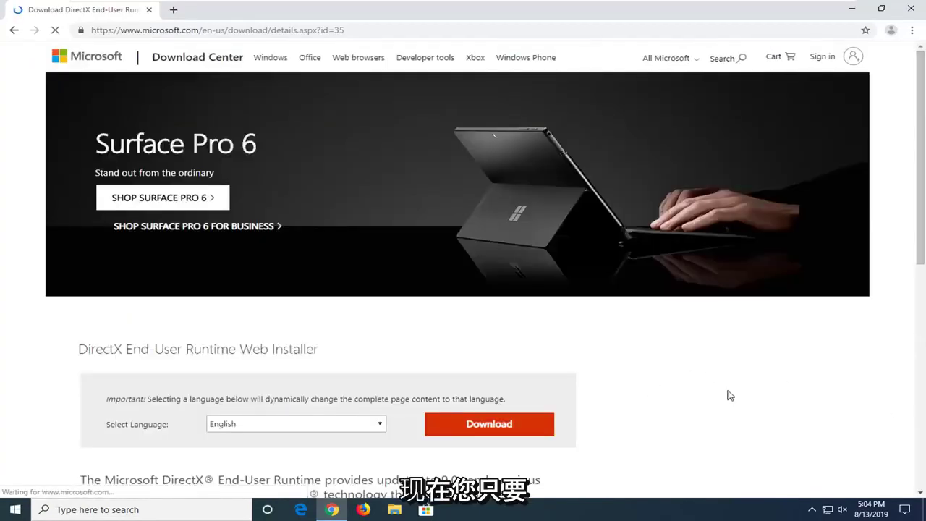
# Keep English as the language and download dxwebsetup.exe.
pyautogui.scroll(-1, 506, 405)
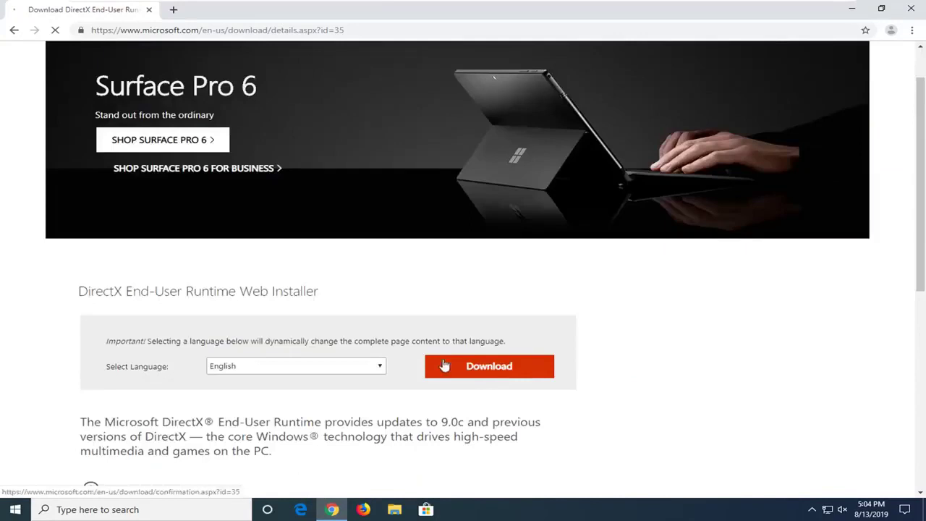
pyautogui.click(322, 367)
pyautogui.click(608, 360)
pyautogui.click(489, 366)
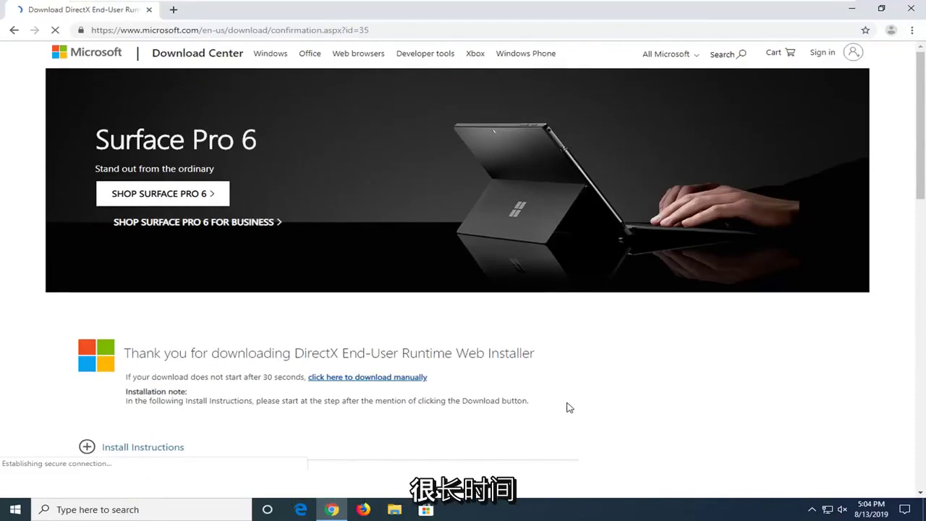
pyautogui.scroll(-1, 568, 407)
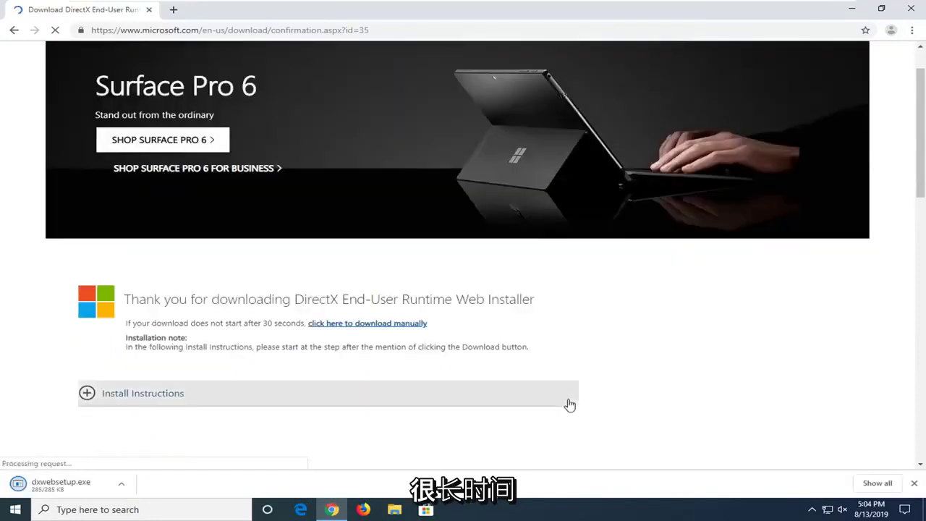
pyautogui.scroll(-1, 567, 406)
# Run dxwebsetup.exe, approve the User Account Control prompt, and minimize Chrome.
pyautogui.click(38, 484)
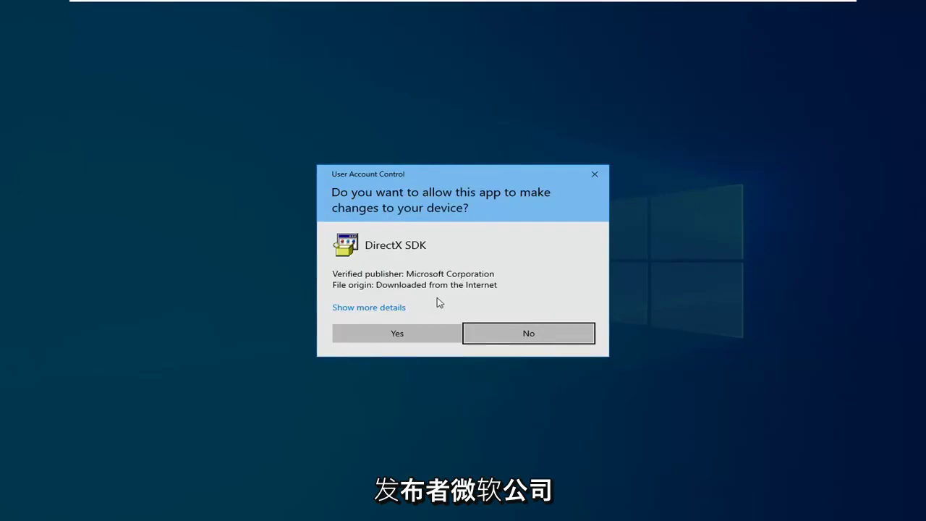
pyautogui.click(398, 333)
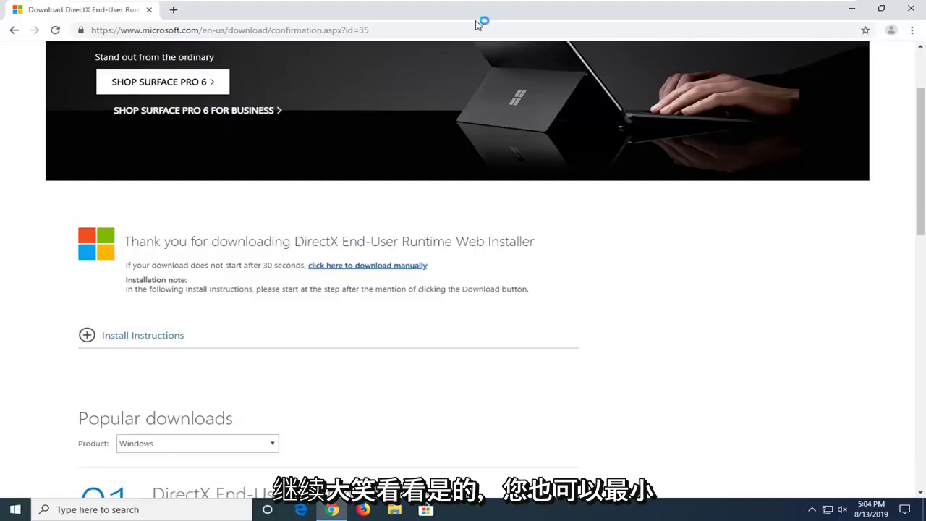
pyautogui.click(850, 8)
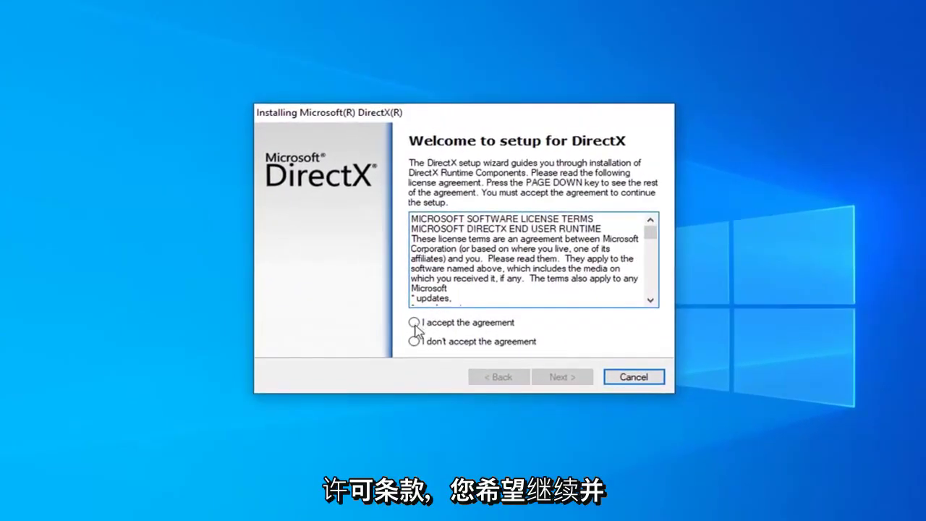
# Accept the DirectX license agreement and decline the optional Bing Bar install.
pyautogui.click(414, 322)
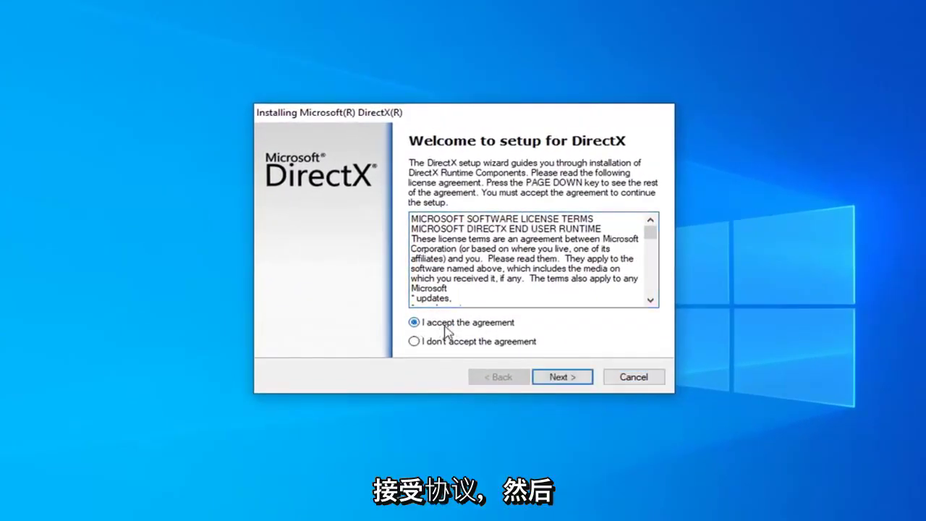
pyautogui.click(559, 377)
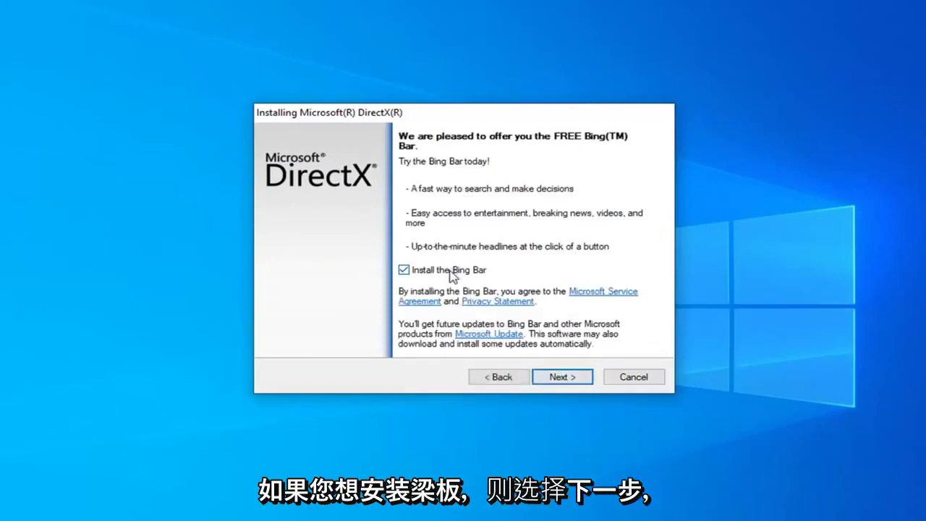
pyautogui.click(405, 272)
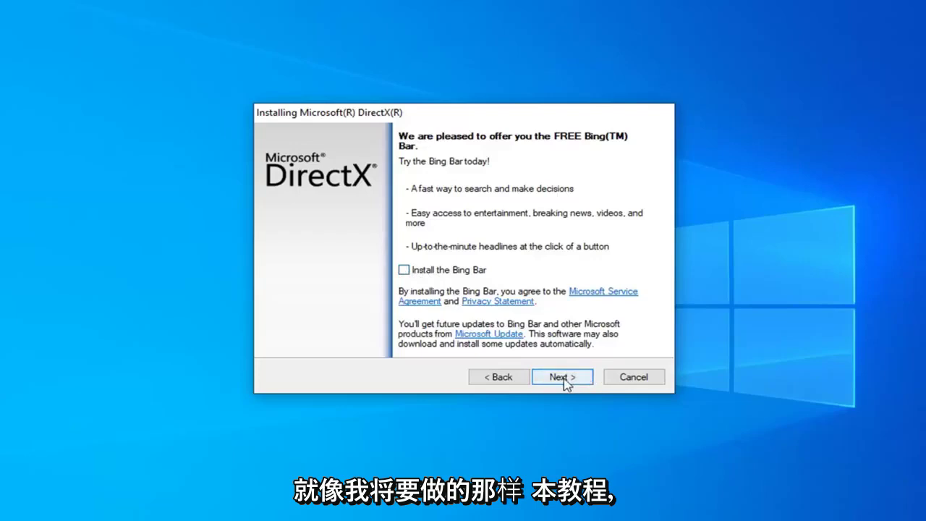
pyautogui.click(589, 381)
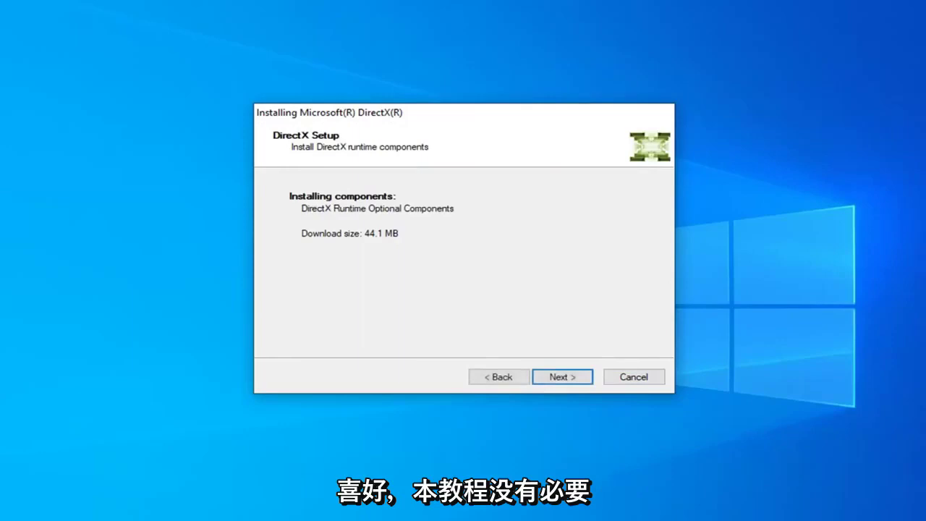
# Install the 44.1 MB DirectX Runtime Optional Components and finish setup once complete.
pyautogui.click(558, 377)
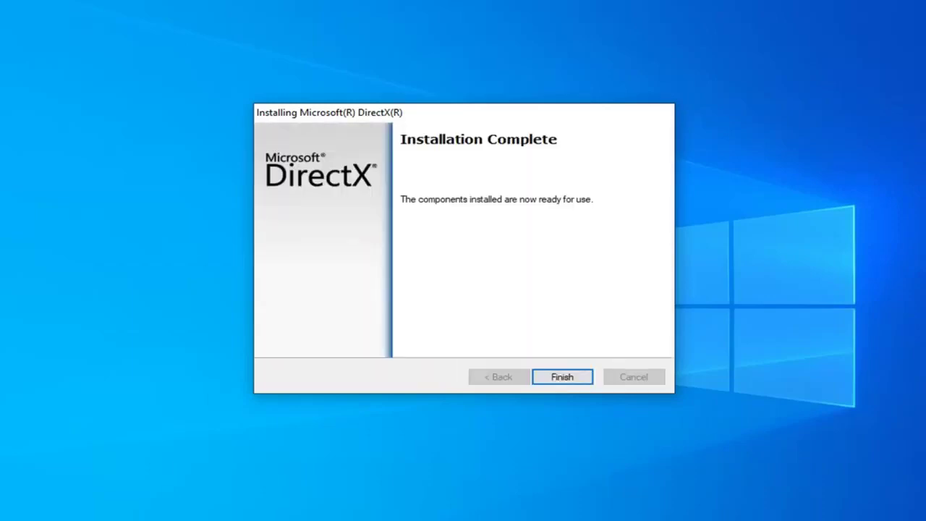
pyautogui.click(561, 375)
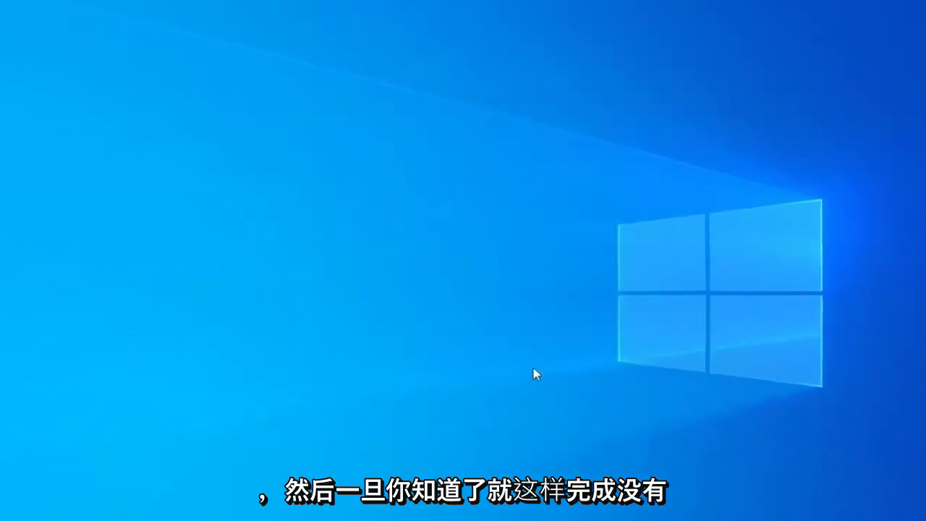
# Return to Chrome, search Google for '.net framework', and scroll to Microsoft's Download .NET Framework result.
pyautogui.click(330, 510)
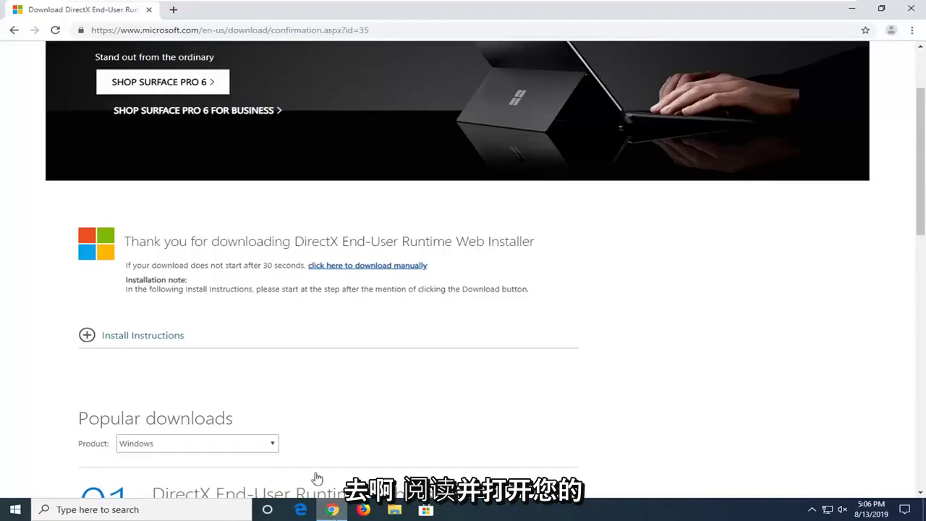
pyautogui.click(262, 30)
pyautogui.write('goog')
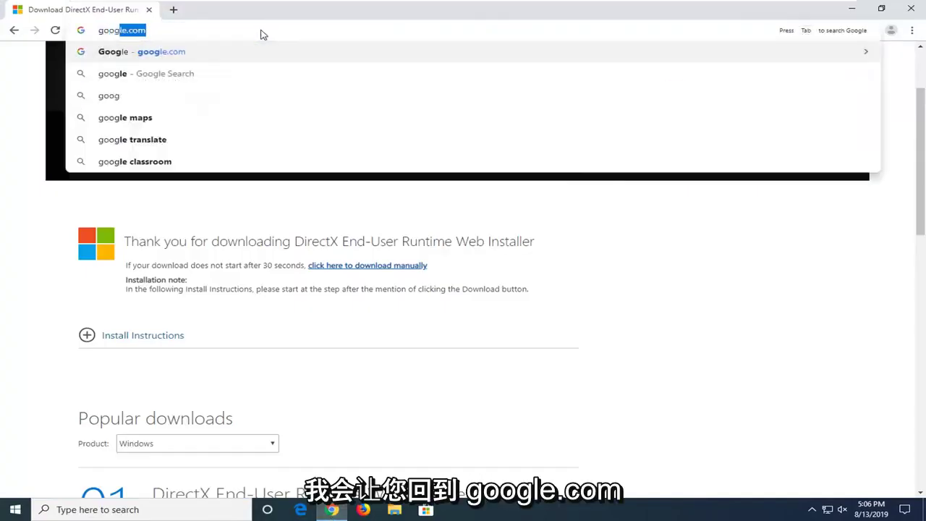
pyautogui.write('le.com')
pyautogui.press('Return')
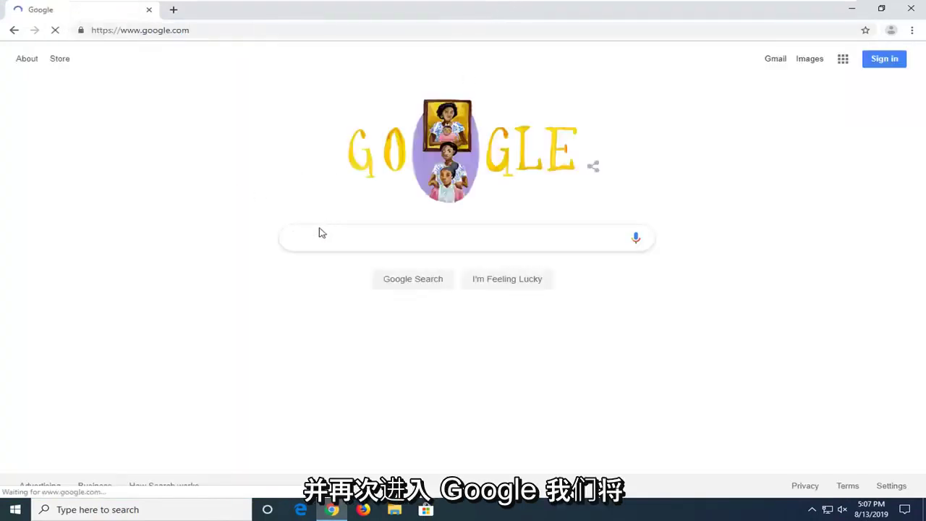
pyautogui.write('.net fram')
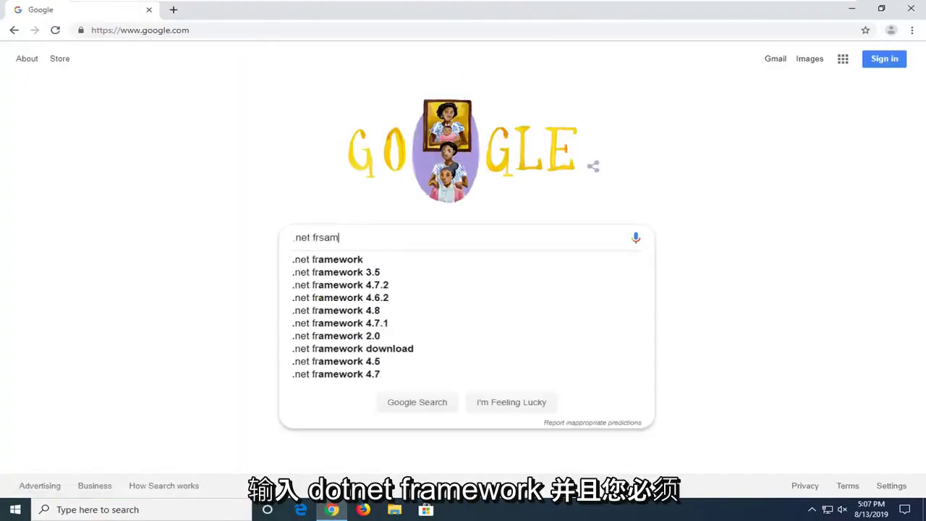
pyautogui.write('ework')
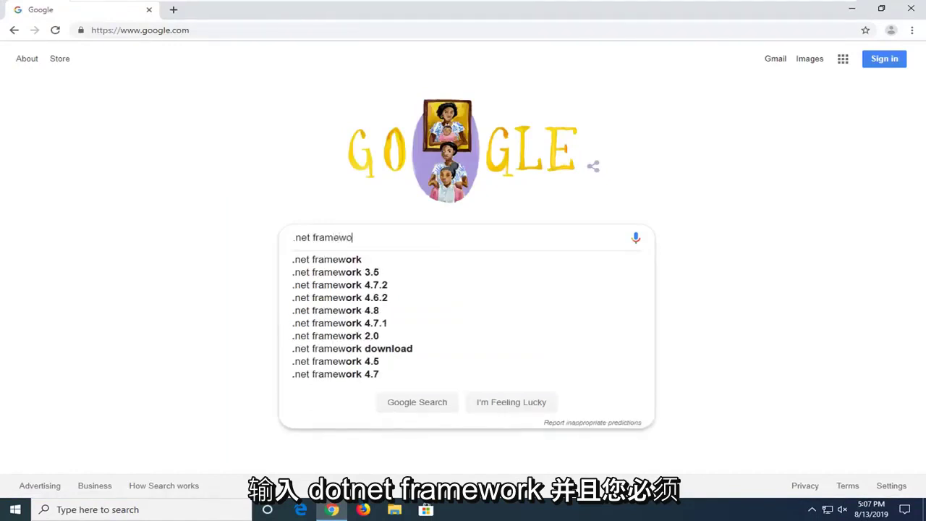
pyautogui.press('Return')
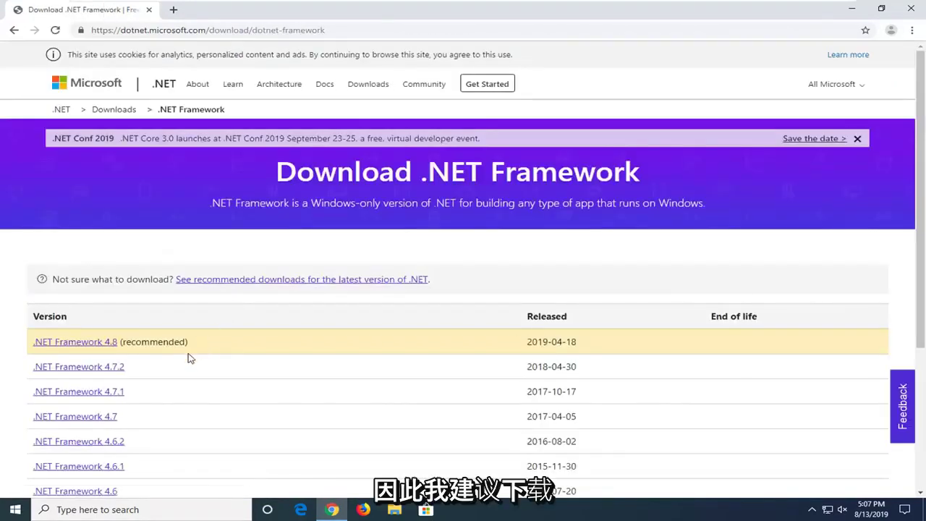
pyautogui.scroll(-1, 86, 290)
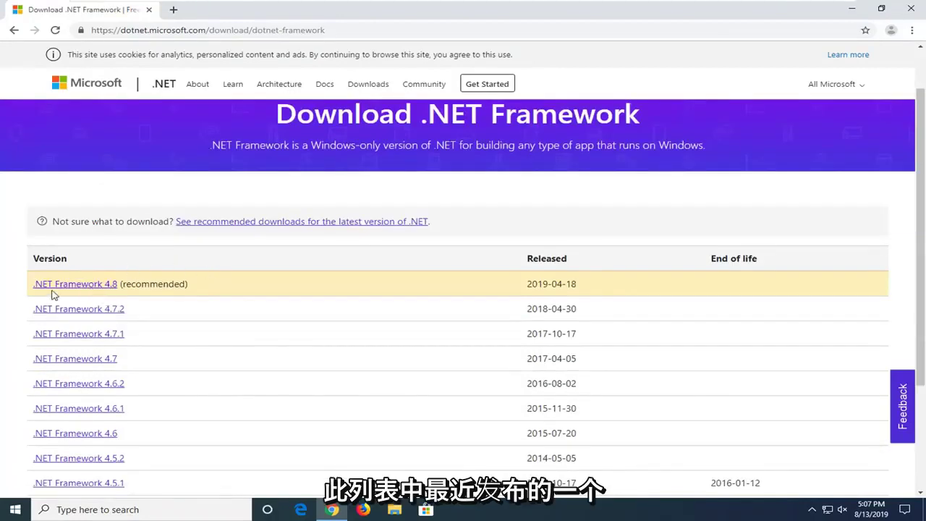
# Download the .NET Framework 4.8 Runtime installer ndp48-web.exe and launch it.
pyautogui.click(91, 285)
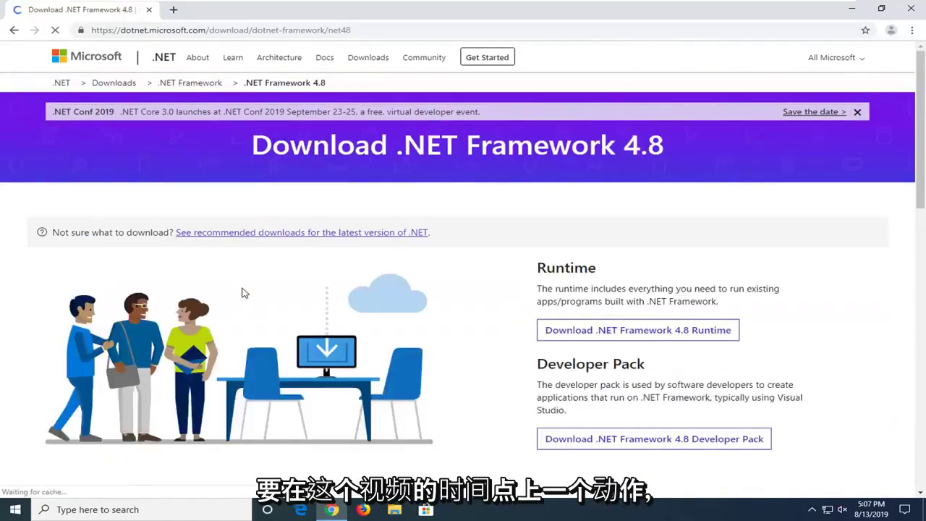
pyautogui.scroll(-1, 601, 279)
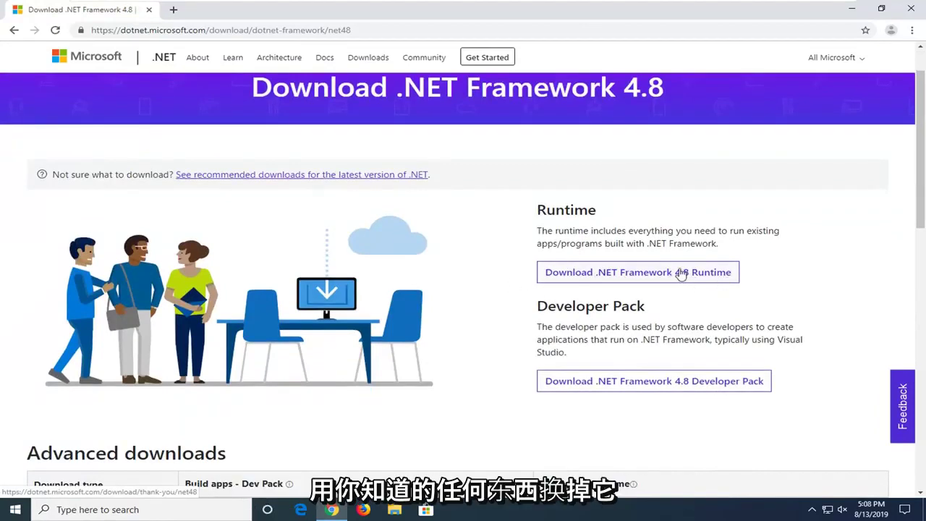
pyautogui.click(681, 273)
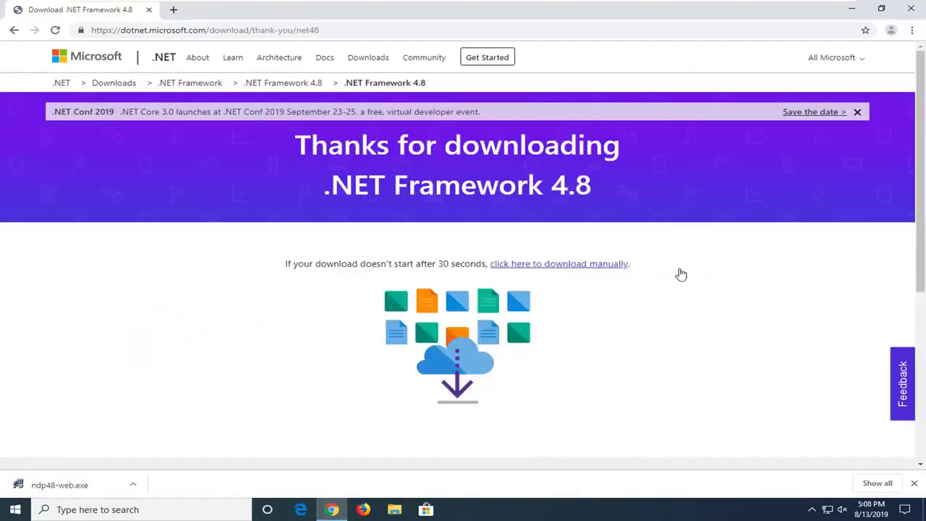
pyautogui.click(63, 489)
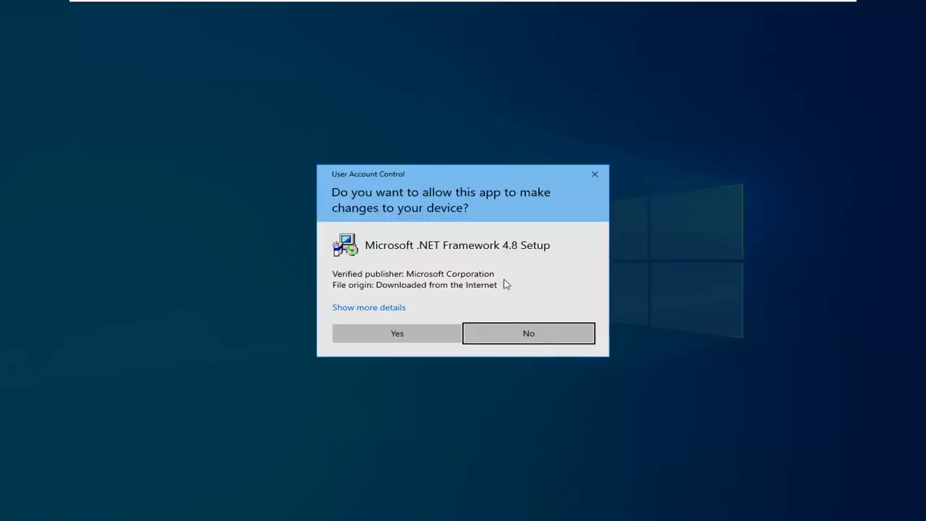
# Approve the User Account Control prompt so .NET Framework 4.8 setup can run.
pyautogui.click(381, 334)
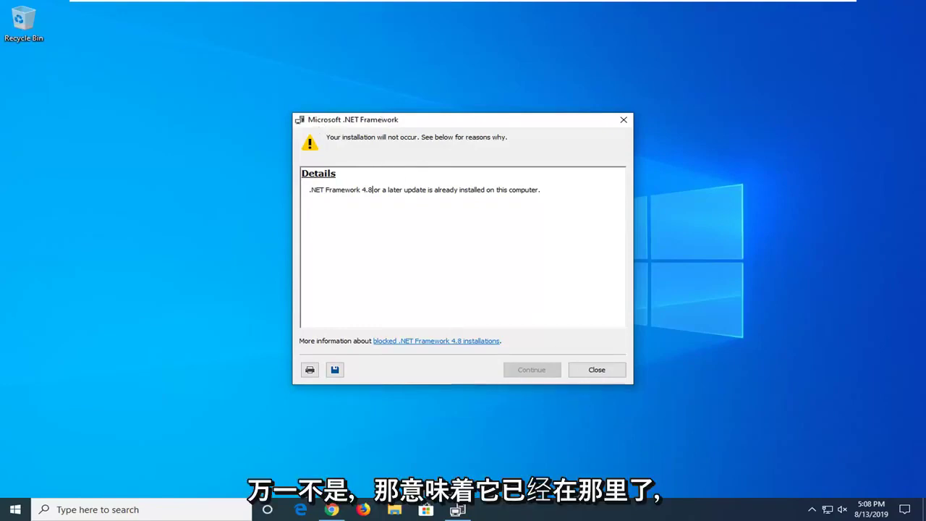
pyautogui.click(594, 371)
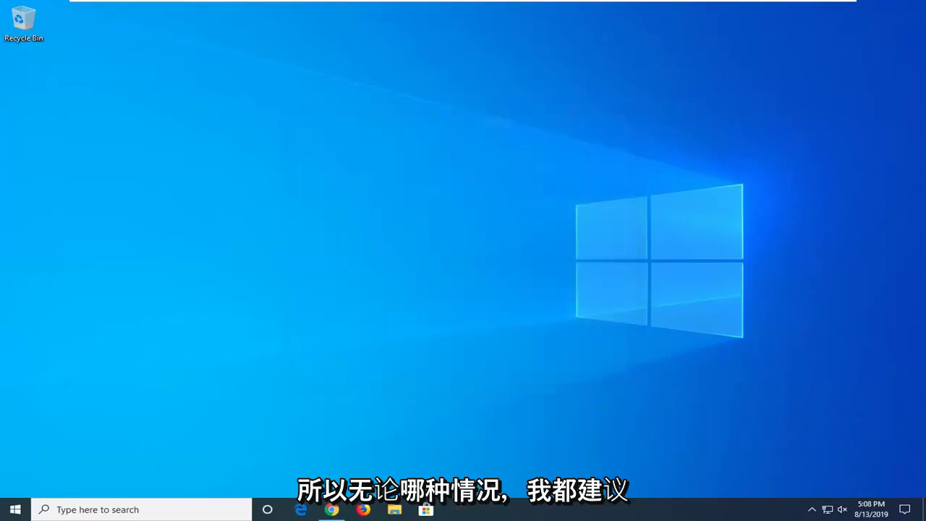